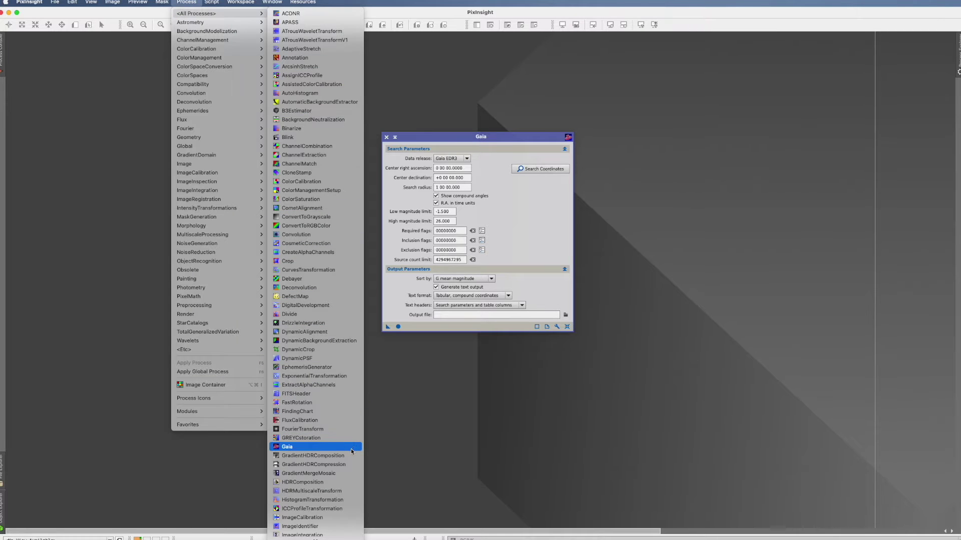
- Dismiss the PixInsight process list without choosing anything
{"action": "mouse_move", "coordinate": [215, 325]}
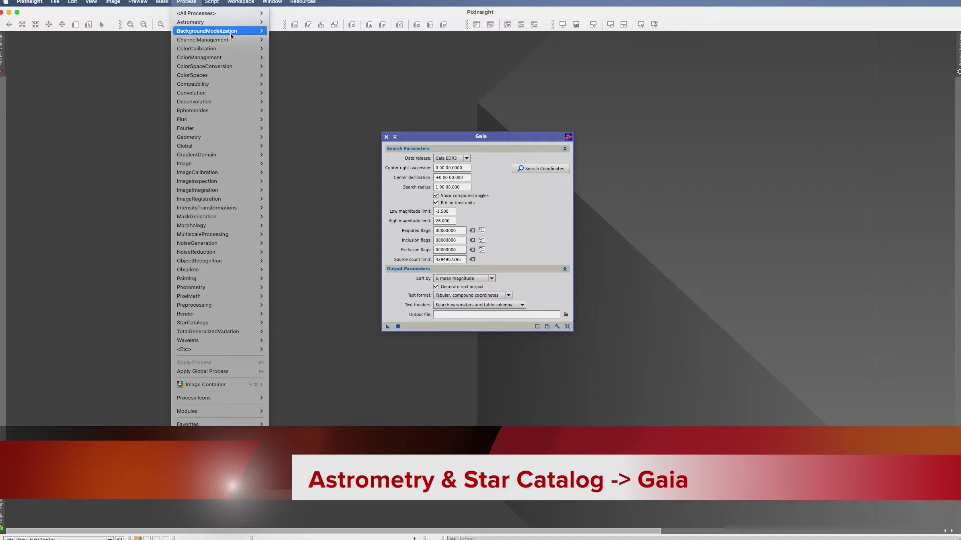
{"action": "mouse_move", "coordinate": [230, 32]}
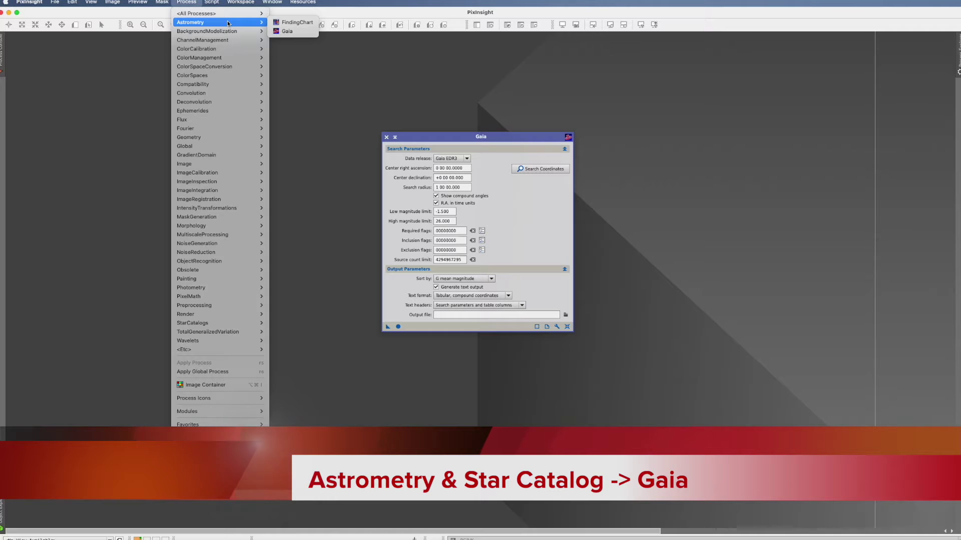
{"action": "mouse_move", "coordinate": [207, 147]}
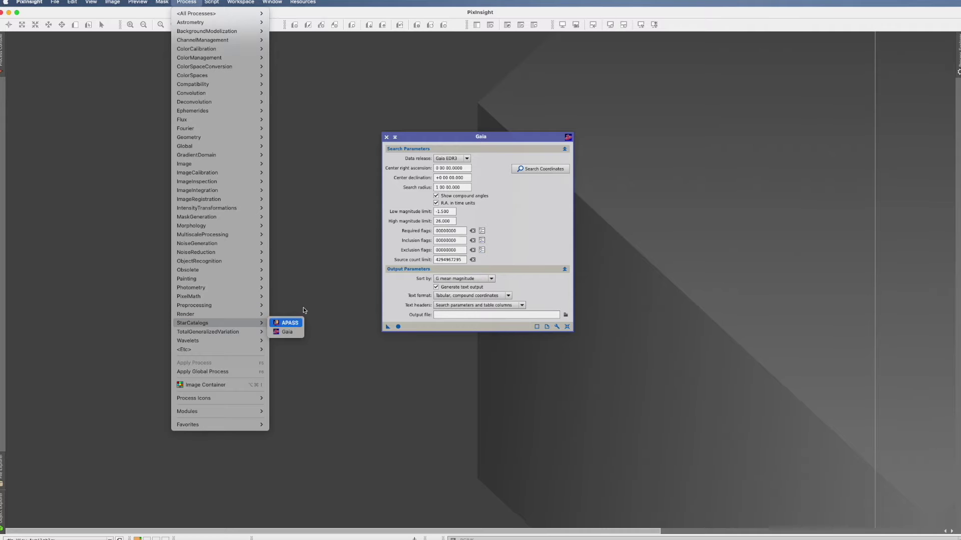
{"action": "left_click", "coordinate": [313, 263]}
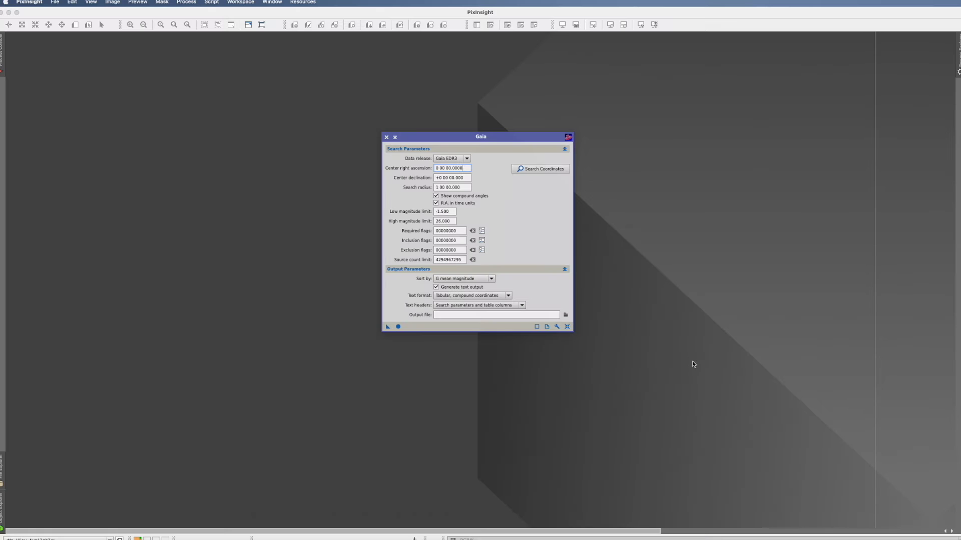
- In Safari, go to pixinsight.com's Software Distribution page under DOWNLOADS
{"action": "key", "text": "super+Tab"}
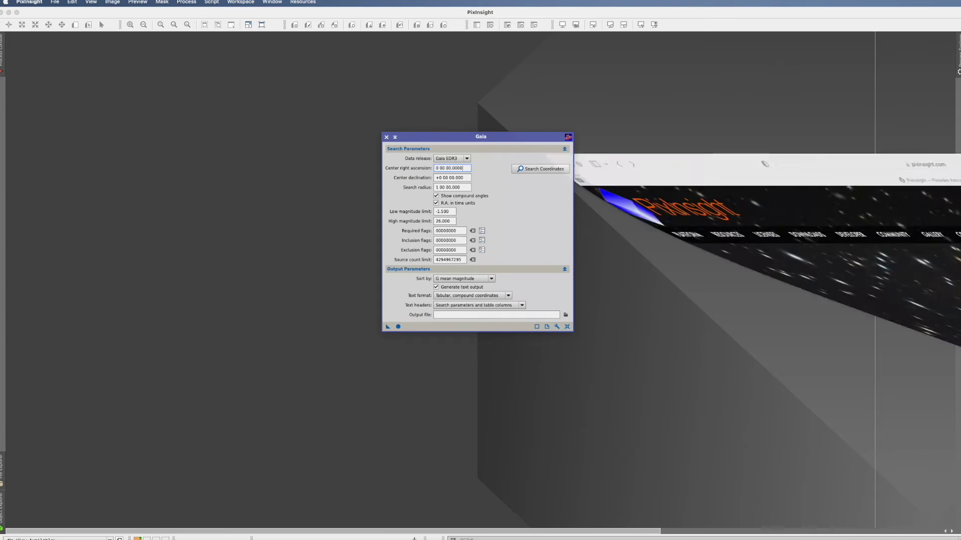
{"action": "mouse_move", "coordinate": [252, 166]}
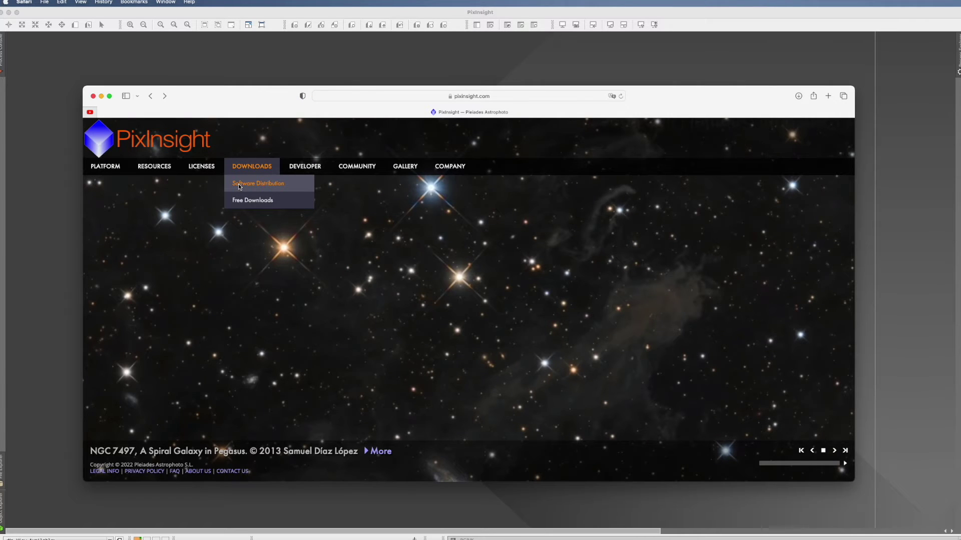
{"action": "left_click", "coordinate": [239, 185]}
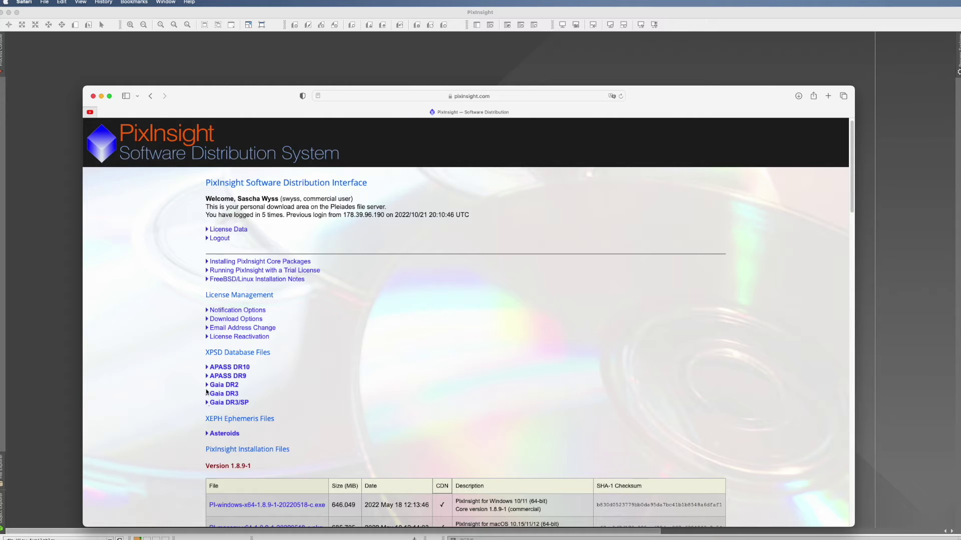
{"action": "left_click", "coordinate": [208, 394]}
{"action": "scroll", "coordinate": [244, 270], "scroll_direction": "down", "scroll_amount": 5}
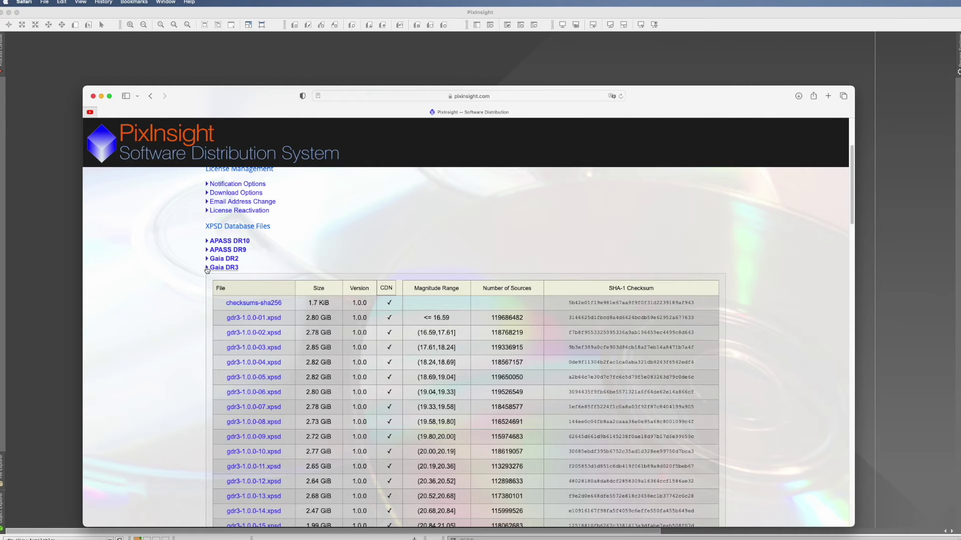
{"action": "left_click", "coordinate": [207, 269]}
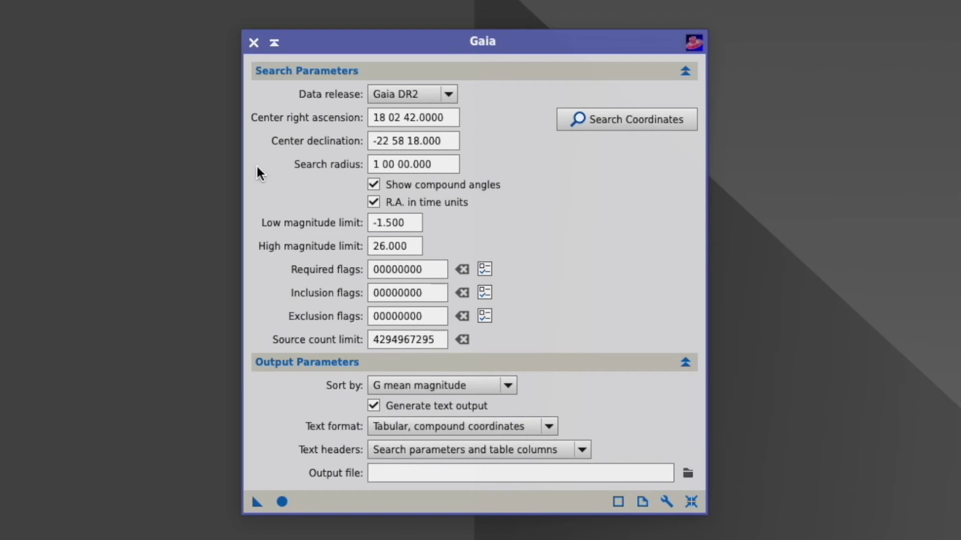
{"action": "left_click", "coordinate": [452, 92]}
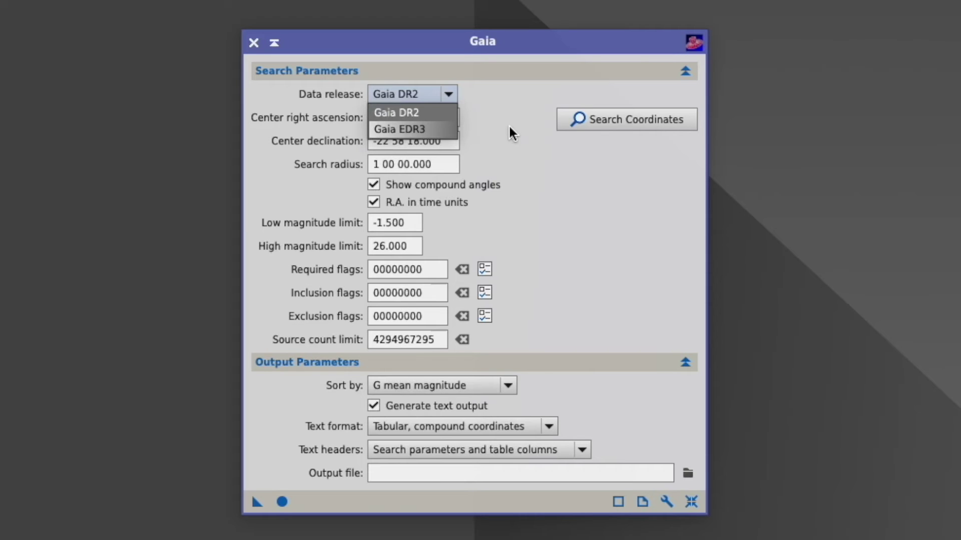
{"action": "left_click", "coordinate": [424, 90]}
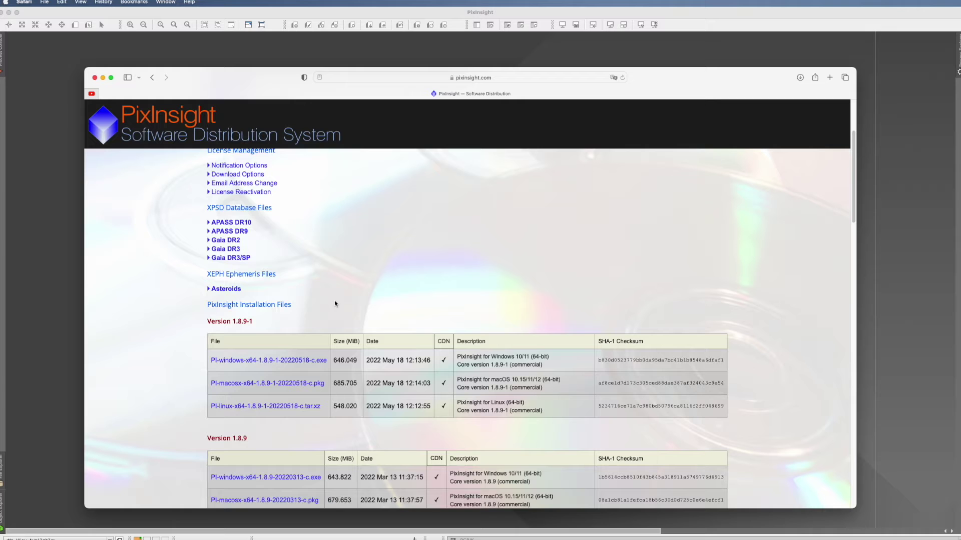
- Expand the Gaia DR2 entry under XPSD Database Files to view the gdr2 .xpsd download table
{"action": "scroll", "coordinate": [335, 304], "scroll_direction": "up", "scroll_amount": 3}
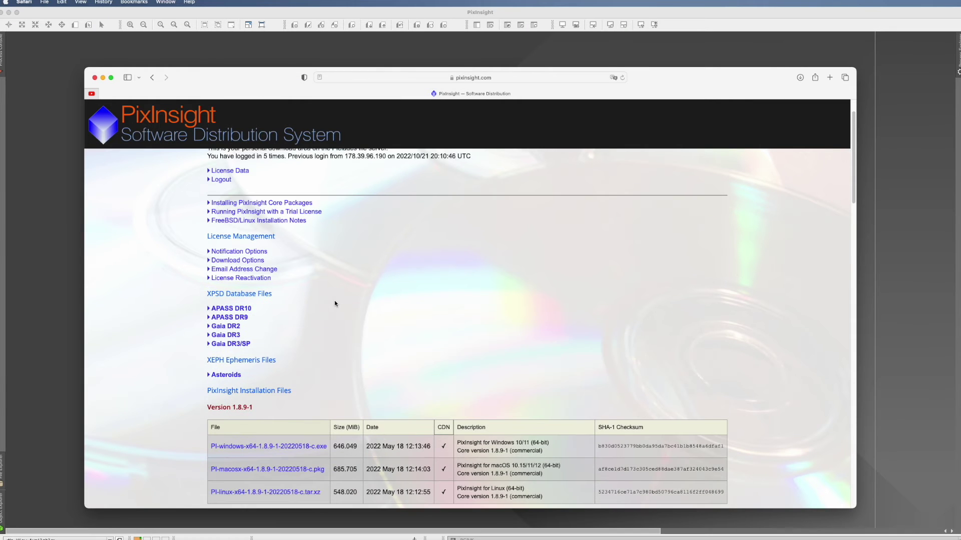
{"action": "left_click", "coordinate": [210, 329]}
{"action": "scroll", "coordinate": [198, 310], "scroll_direction": "down", "scroll_amount": 4}
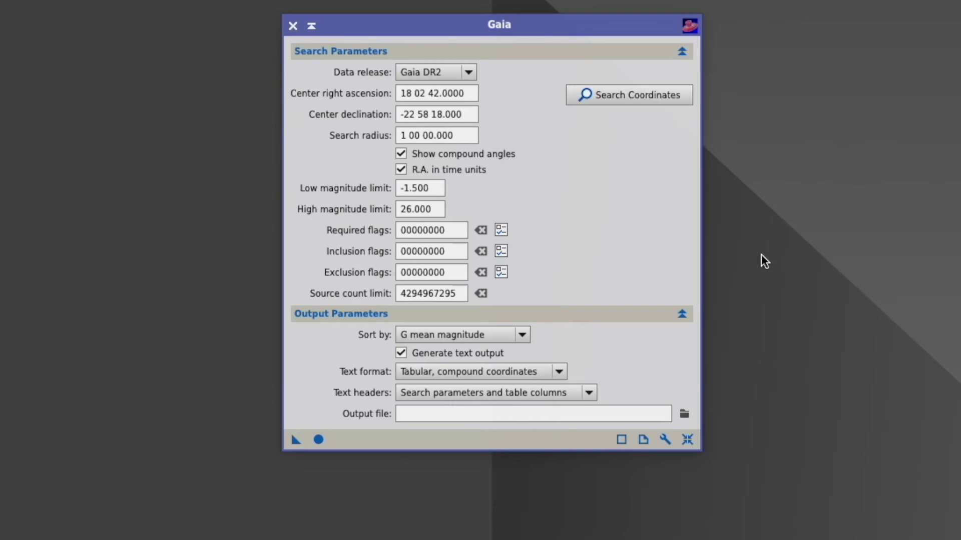
- Keep Gaia DR2 selected and set gdr2-1.0.2-01.xpsd as its local database file in Gaia preferences
{"action": "left_click", "coordinate": [472, 71]}
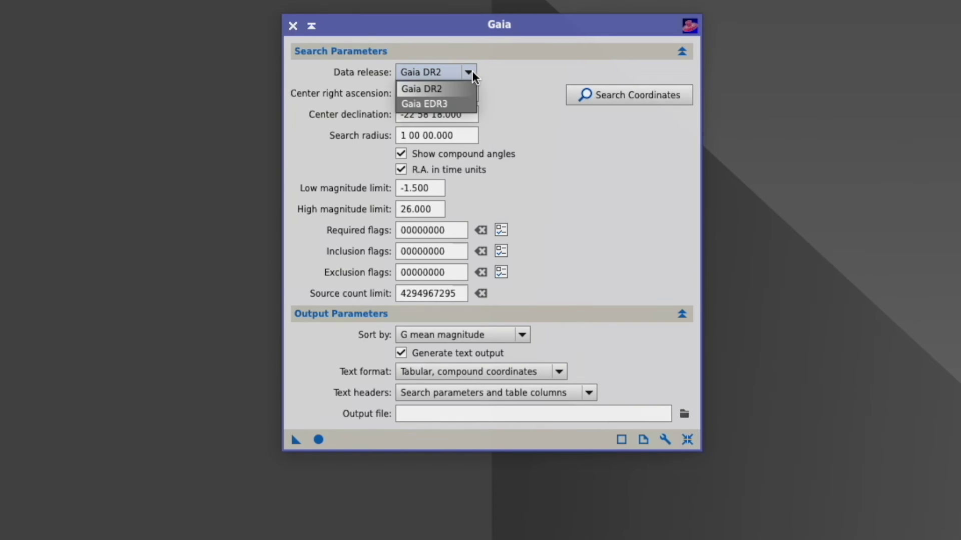
{"action": "left_click", "coordinate": [473, 71]}
{"action": "left_click", "coordinate": [665, 438]}
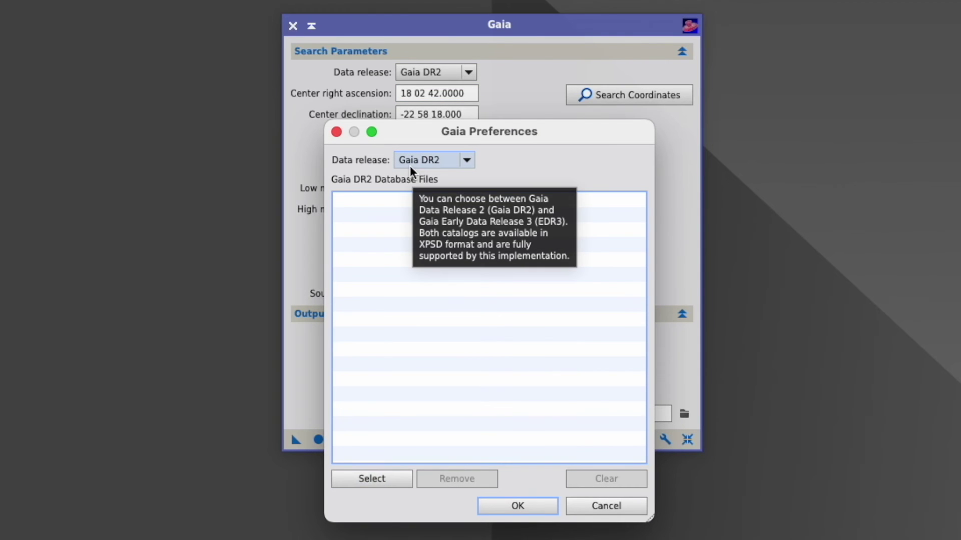
{"action": "left_click", "coordinate": [371, 479]}
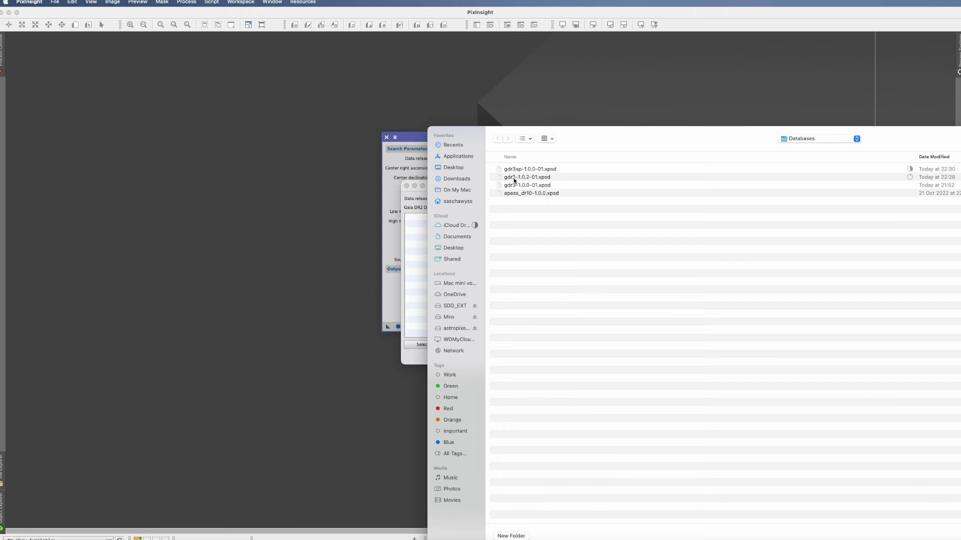
{"action": "left_click", "coordinate": [514, 178]}
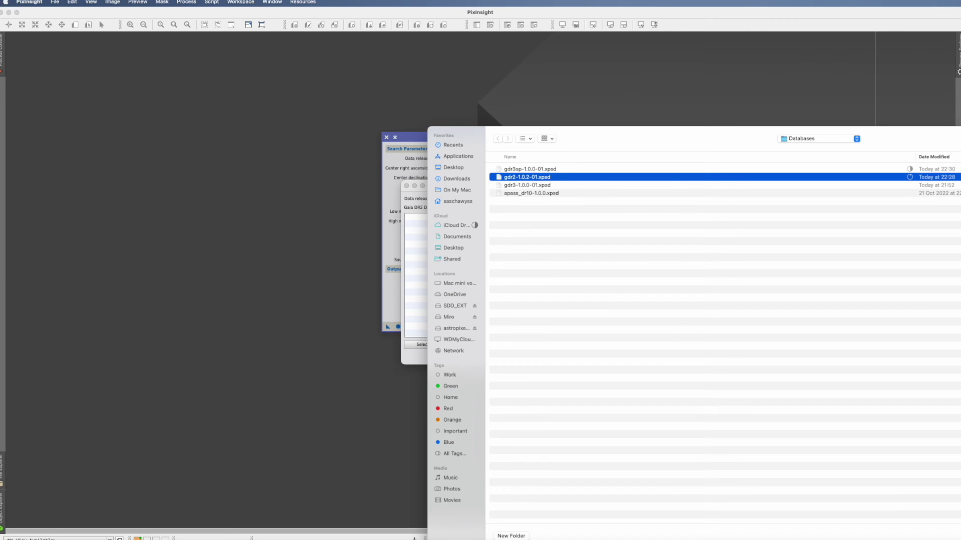
{"action": "key", "text": "Return"}
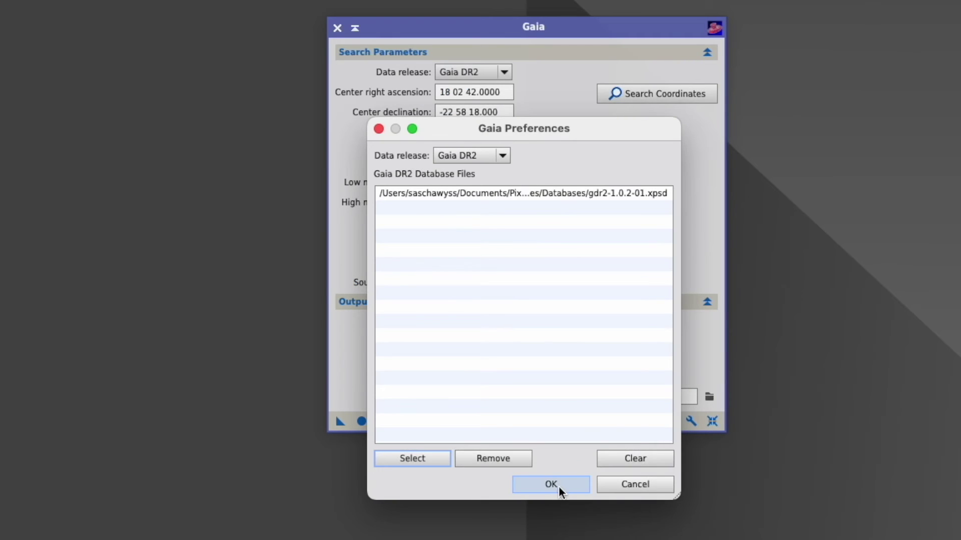
{"action": "left_click", "coordinate": [493, 358]}
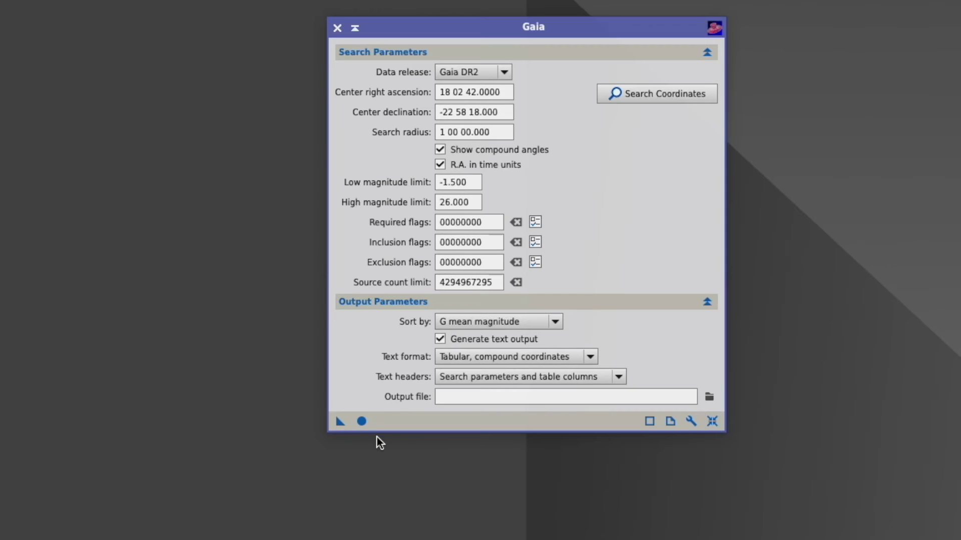
- Run a global Gaia DR2 search to test the local database, which finds 39385 sources
{"action": "left_click", "coordinate": [362, 422]}
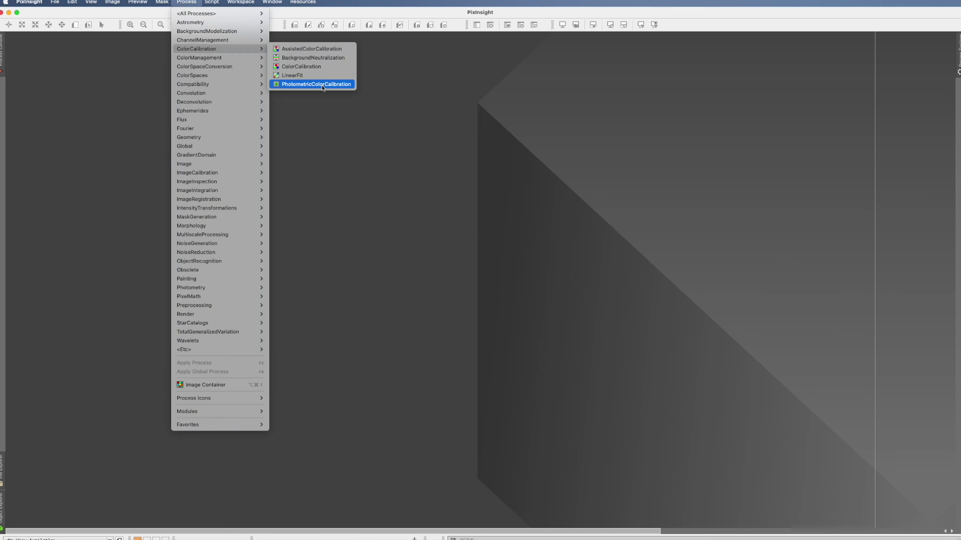
- Open PhotometricColorCalibration and choose GaiaDR2_XPSD as the astrometry catalog
{"action": "left_click", "coordinate": [311, 85]}
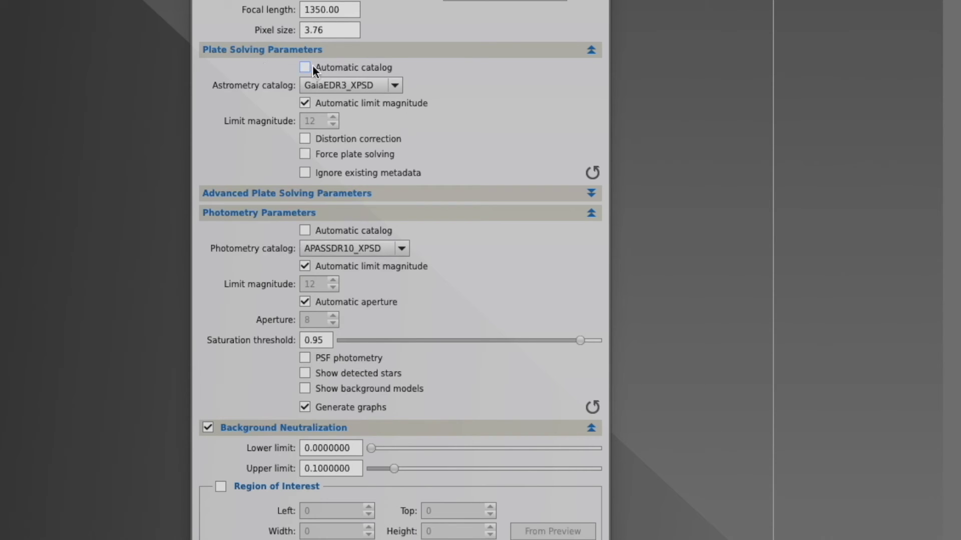
{"action": "left_click", "coordinate": [379, 86]}
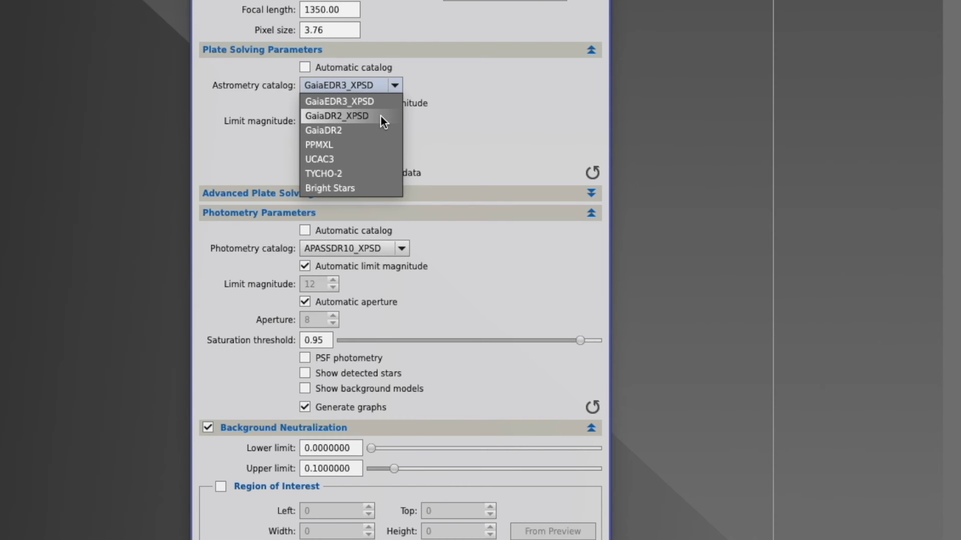
{"action": "left_click", "coordinate": [380, 116]}
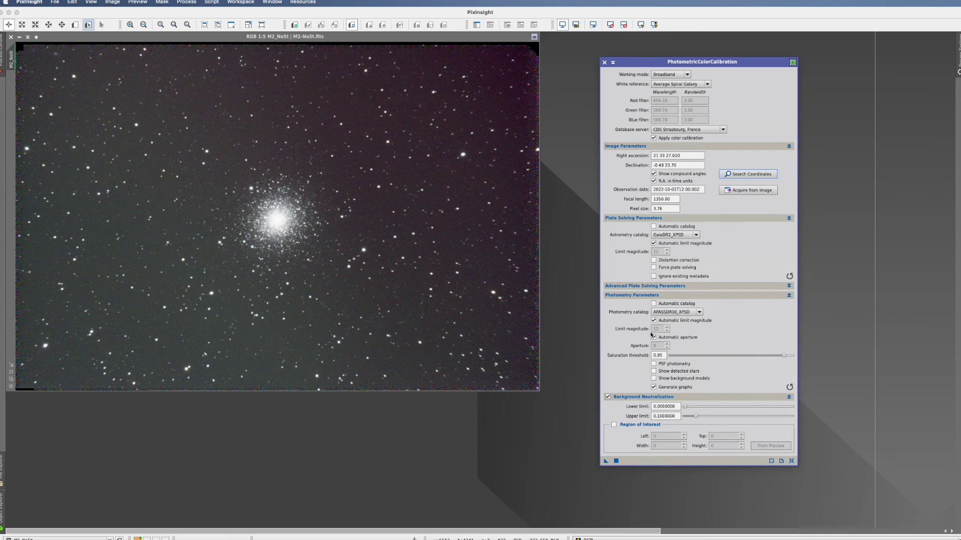
- Apply PhotometricColorCalibration to M2, then set the background neutralization upper limit to 0.0100000
{"action": "left_click", "coordinate": [617, 459]}
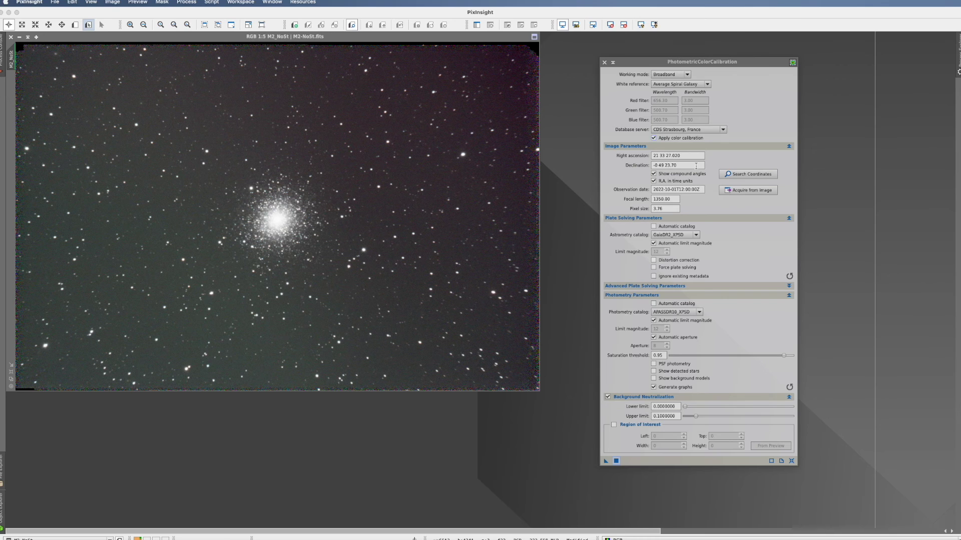
{"action": "left_click", "coordinate": [717, 328]}
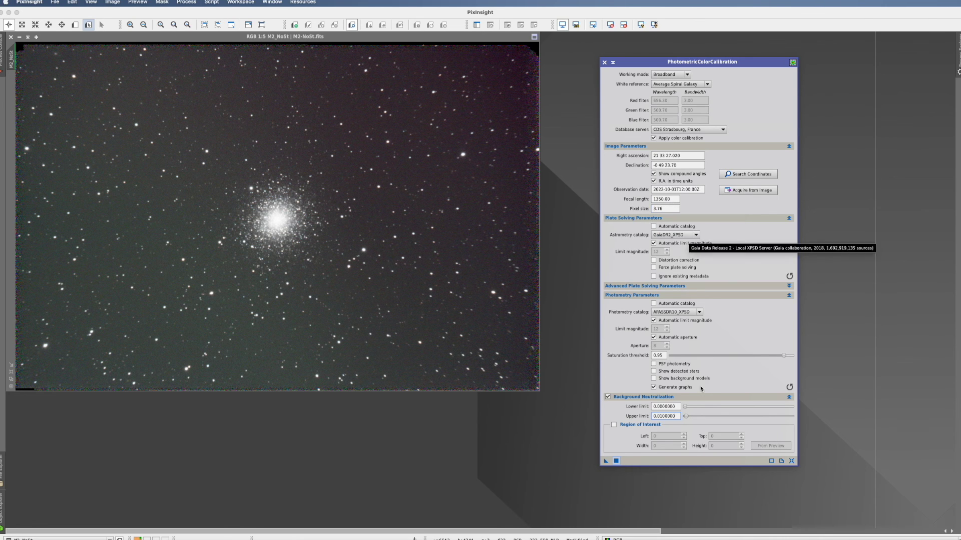
- Drag a new PhotometricColorCalibration instance onto the workspace as icon Process47 and enter the identifier MyPCC
{"action": "left_click", "coordinate": [606, 462]}
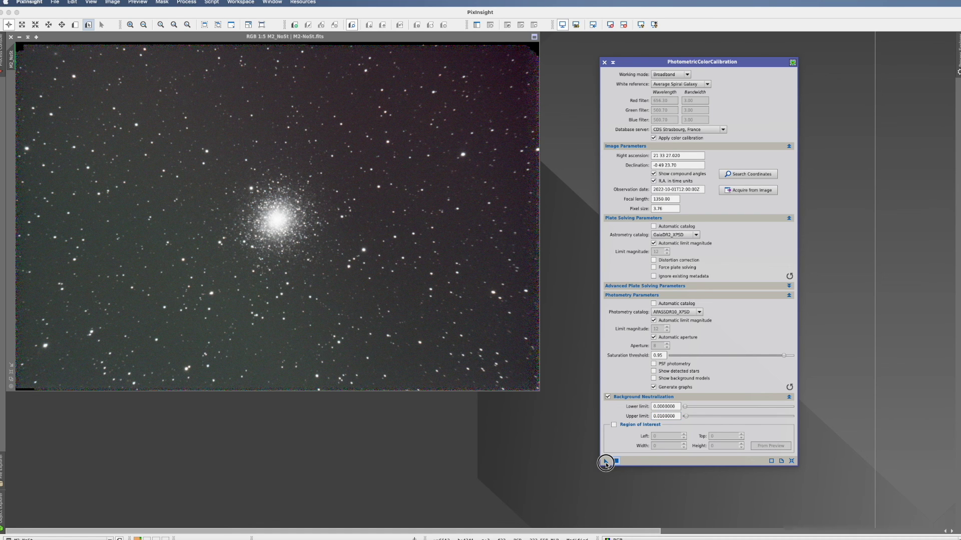
{"action": "left_click_drag", "start_coordinate": [605, 464], "coordinate": [844, 337]}
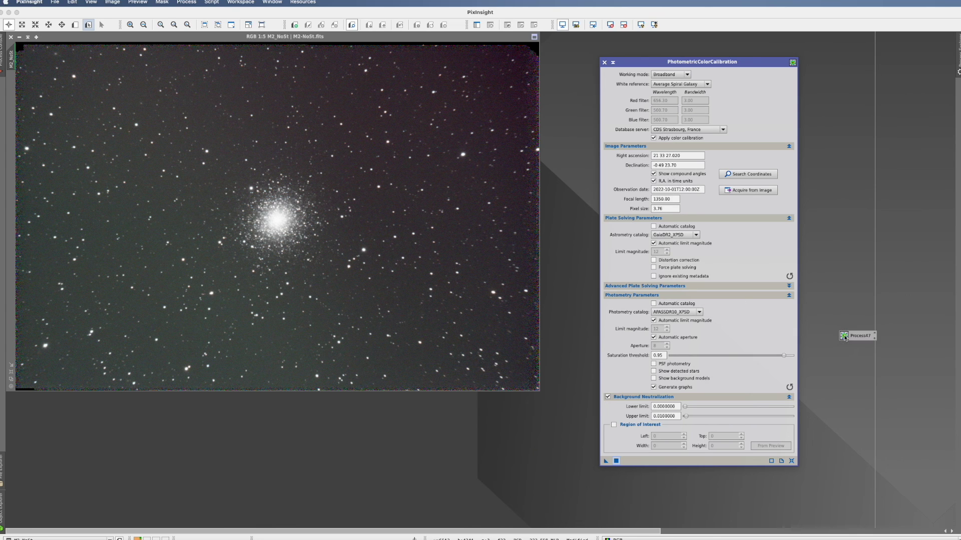
{"action": "left_click", "coordinate": [875, 336]}
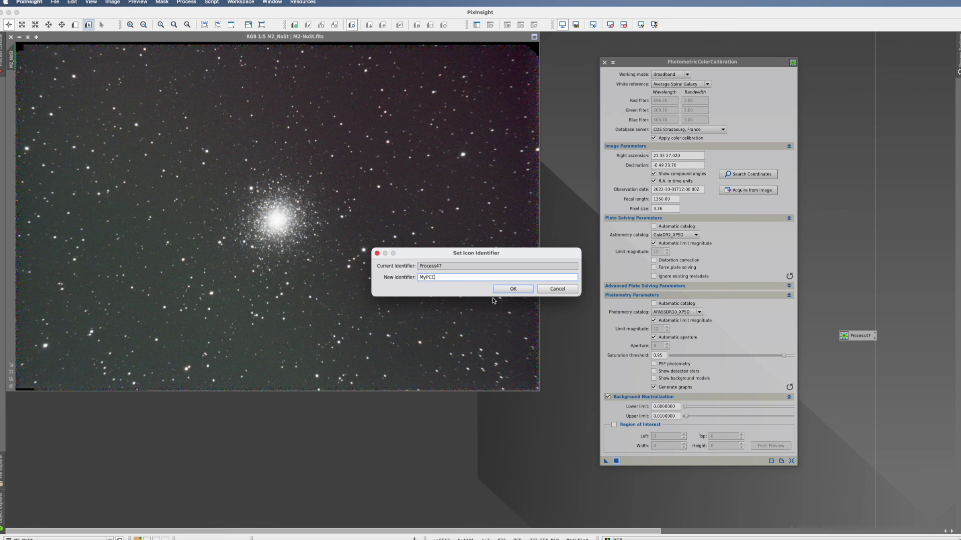
- Confirm the MyPCC icon name, move the icon, close the dialog, and reopen the settings from MyPCC
{"action": "key", "text": "Return"}
{"action": "left_click_drag", "start_coordinate": [851, 337], "coordinate": [899, 186]}
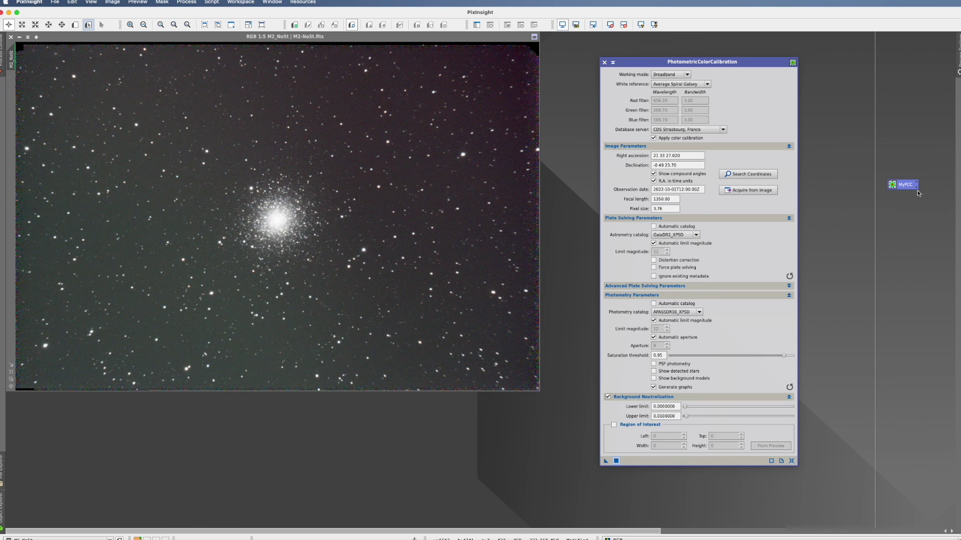
{"action": "left_click", "coordinate": [604, 62]}
{"action": "double_click", "coordinate": [904, 186]}
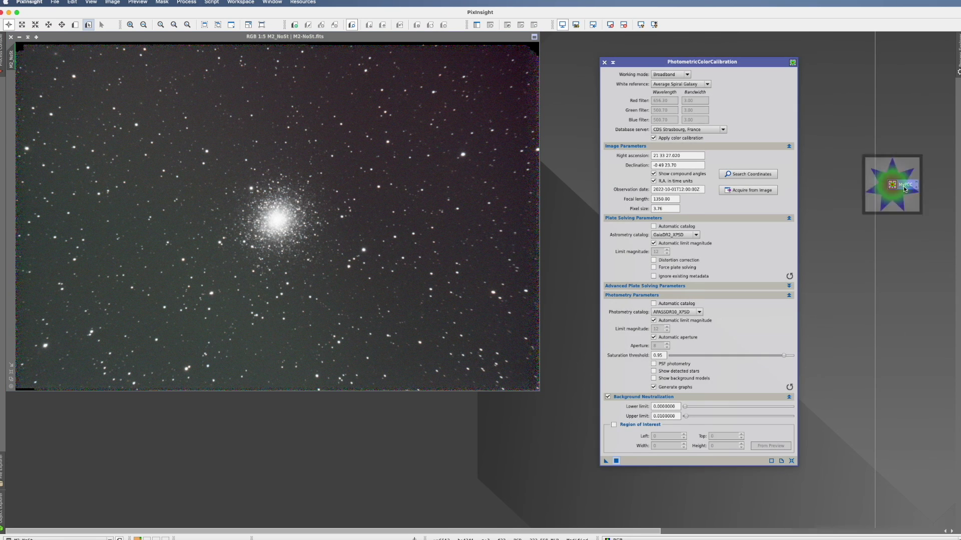